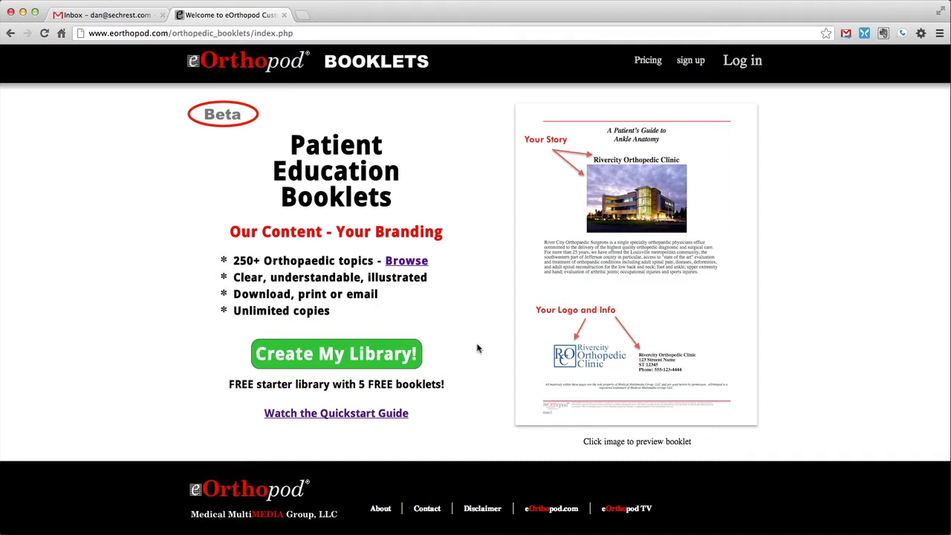
Browse the booklet topics, preview the first four pages of the Ankle Arthritis booklet, and return to the Booklets home page.
click(406, 264)
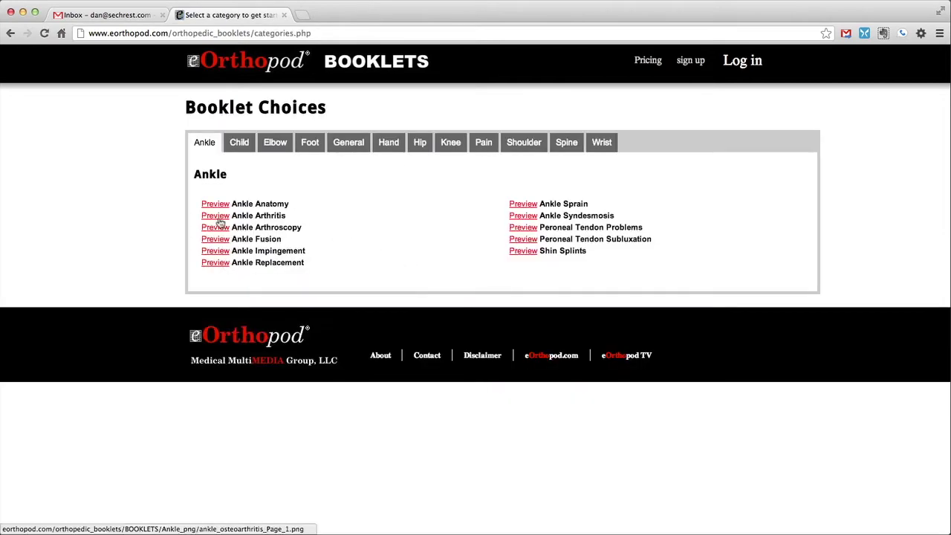
click(219, 219)
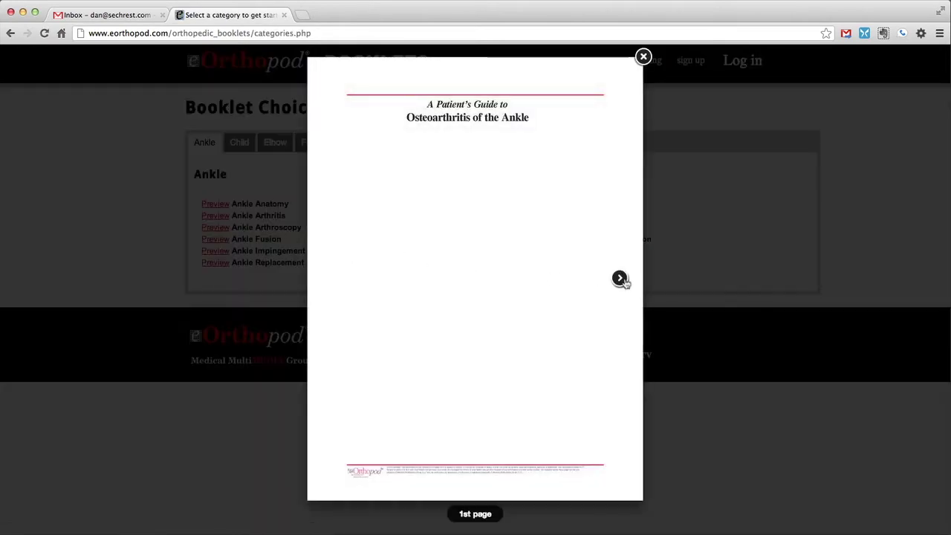
click(620, 278)
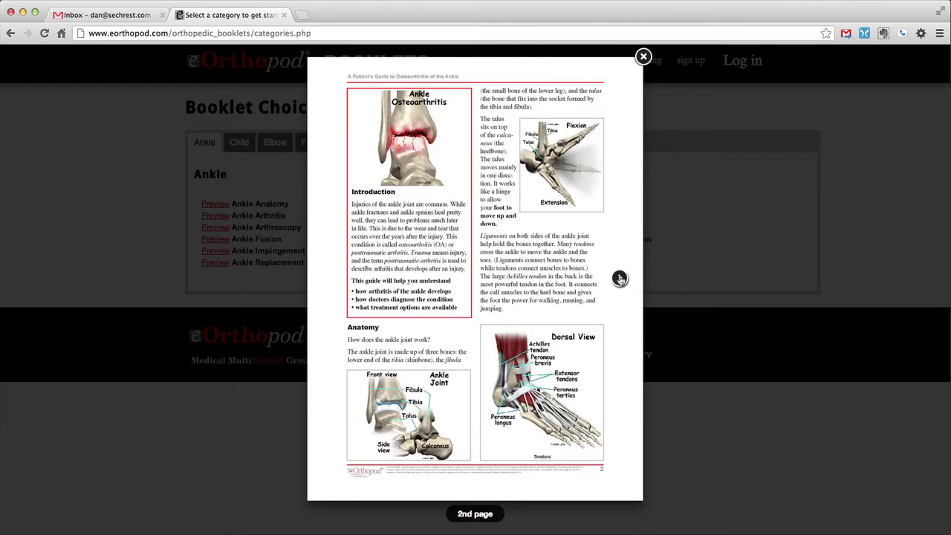
click(620, 279)
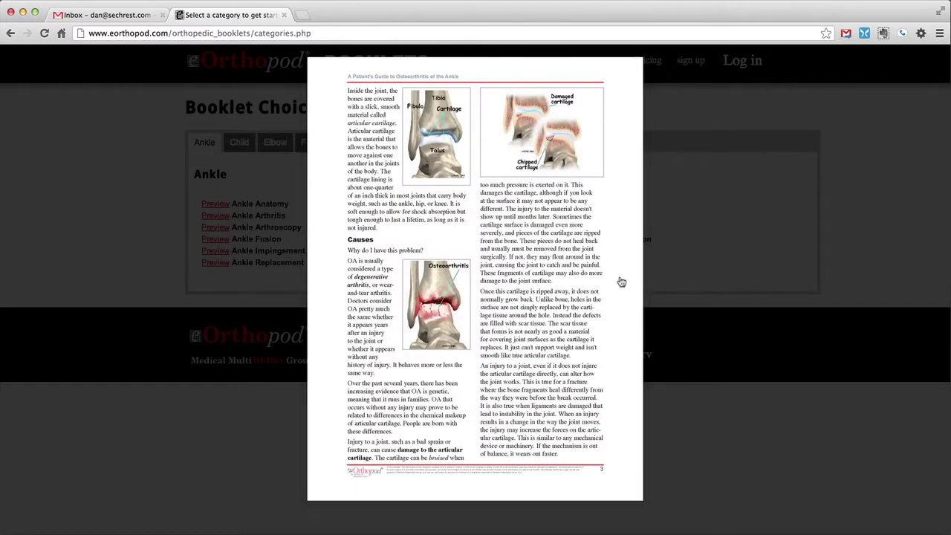
click(621, 281)
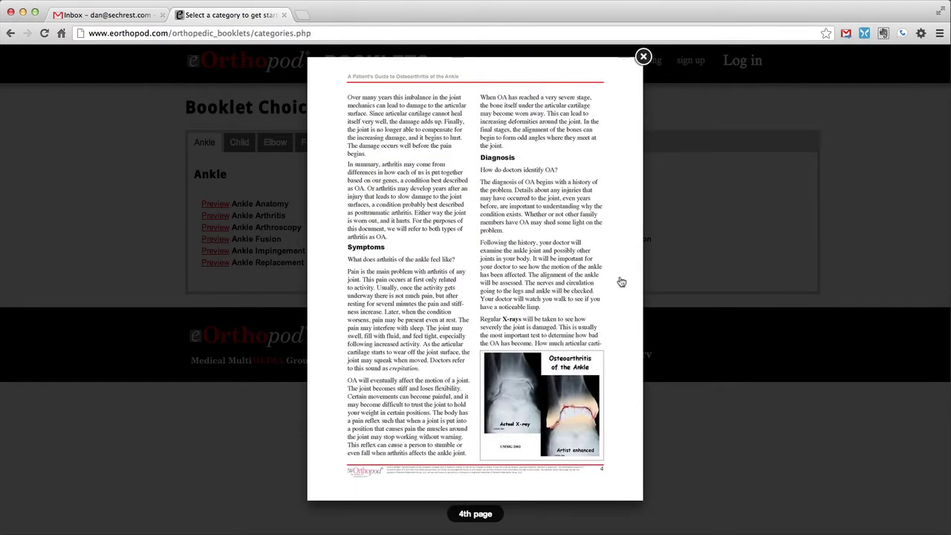
click(643, 57)
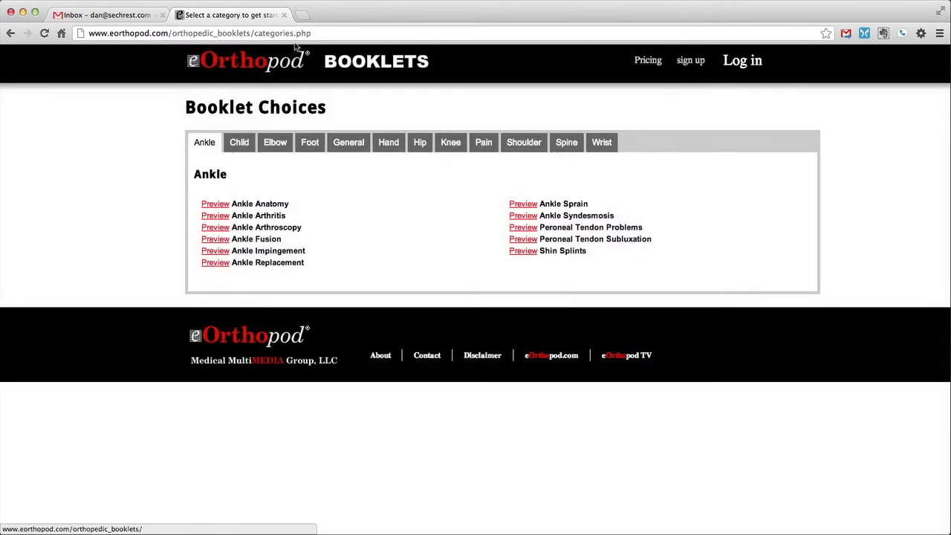
click(296, 46)
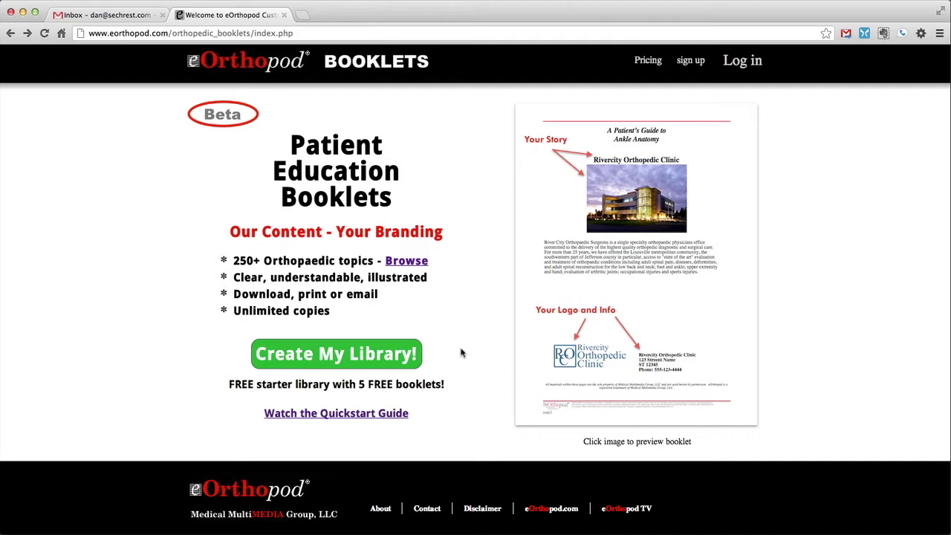
Register a new library account by entering the username, email, account password and its verification, and submit the registration.
click(336, 355)
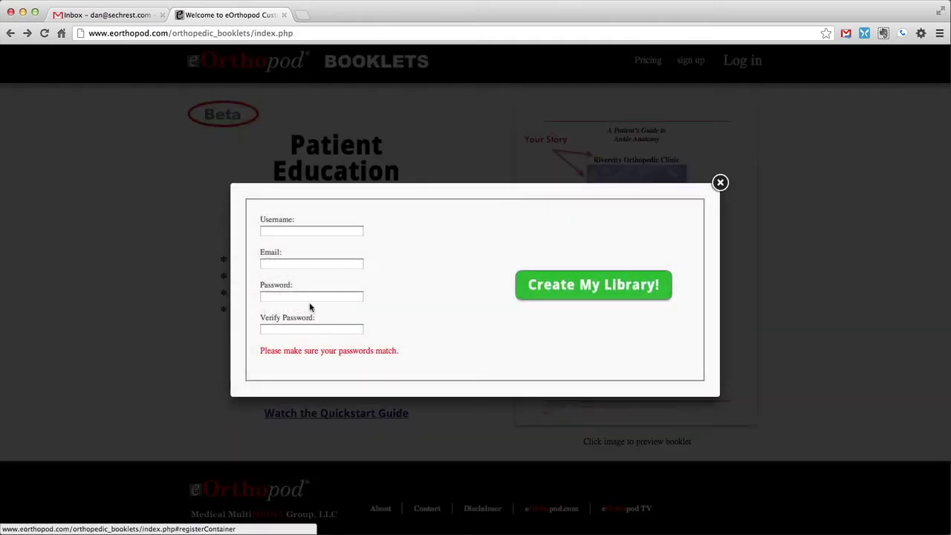
click(286, 231)
text(dan)
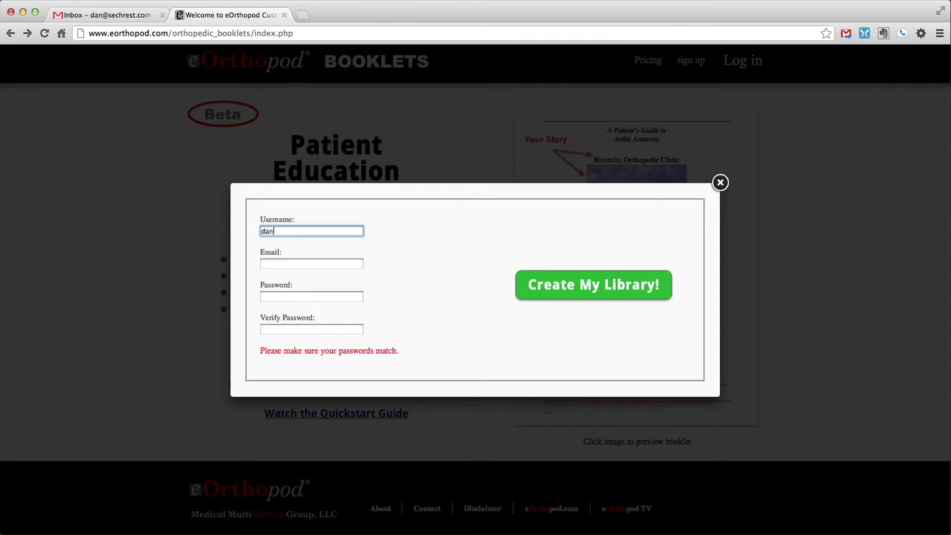
key(Tab)
text(dan)
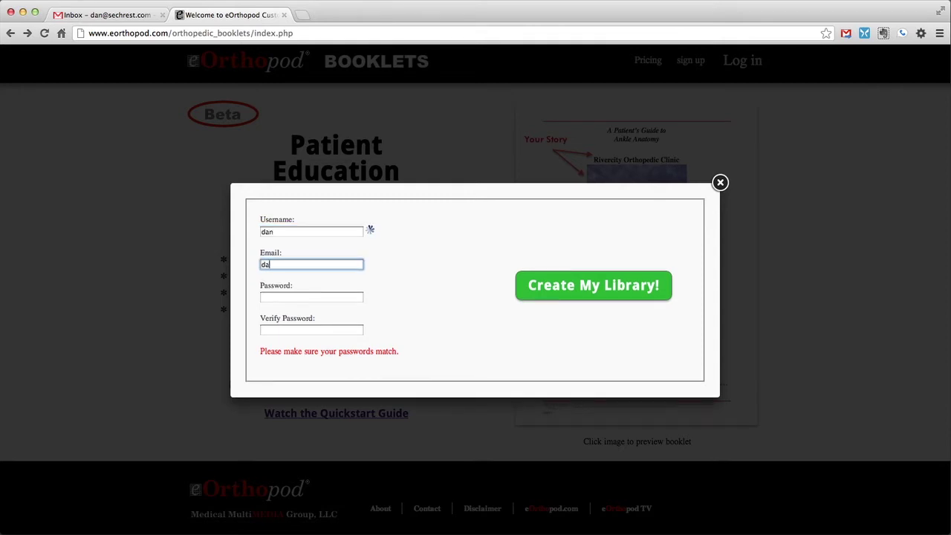
key(Tab)
text(•••••••)
key(Tab)
text(•••••••)
click(602, 288)
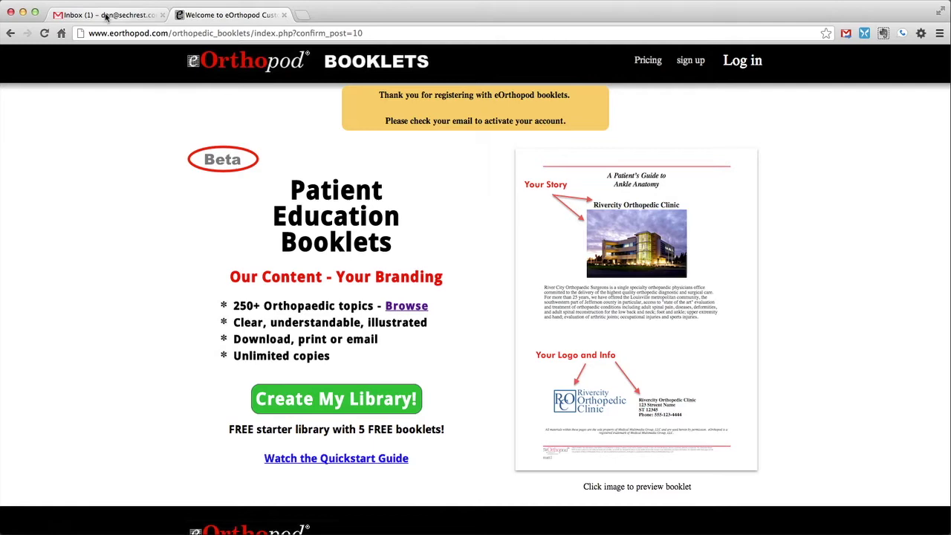
Switch to the Gmail inbox, activate the account from the eOrthopod Account Activation email, and dismiss the library welcome message.
click(106, 17)
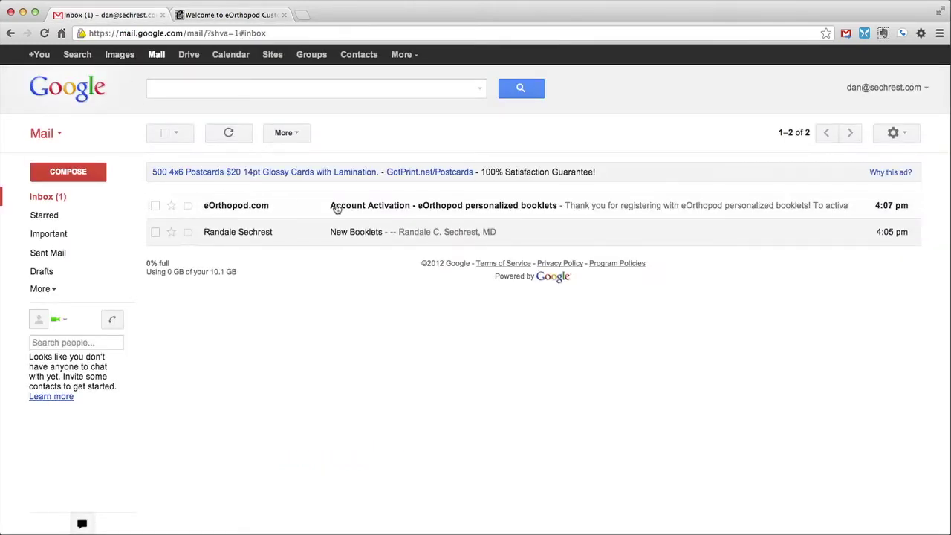
click(338, 207)
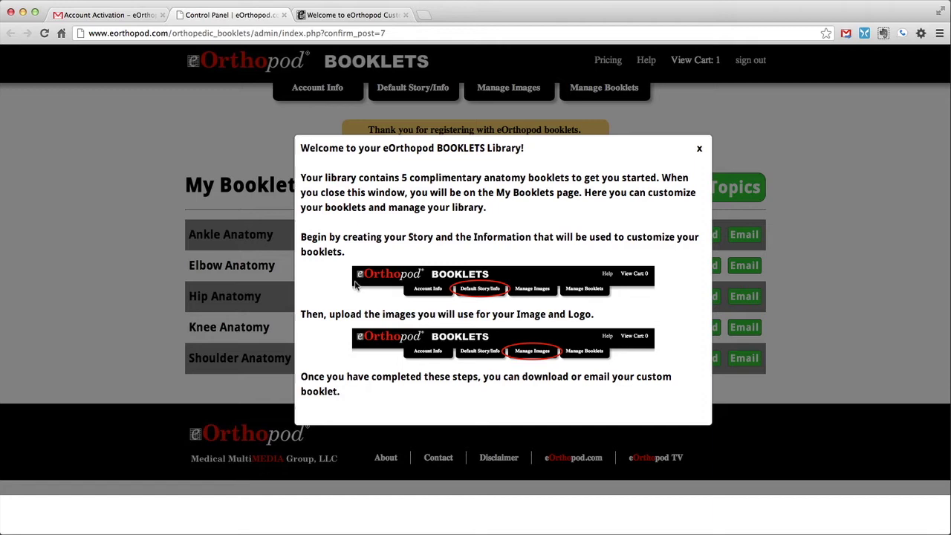
click(698, 151)
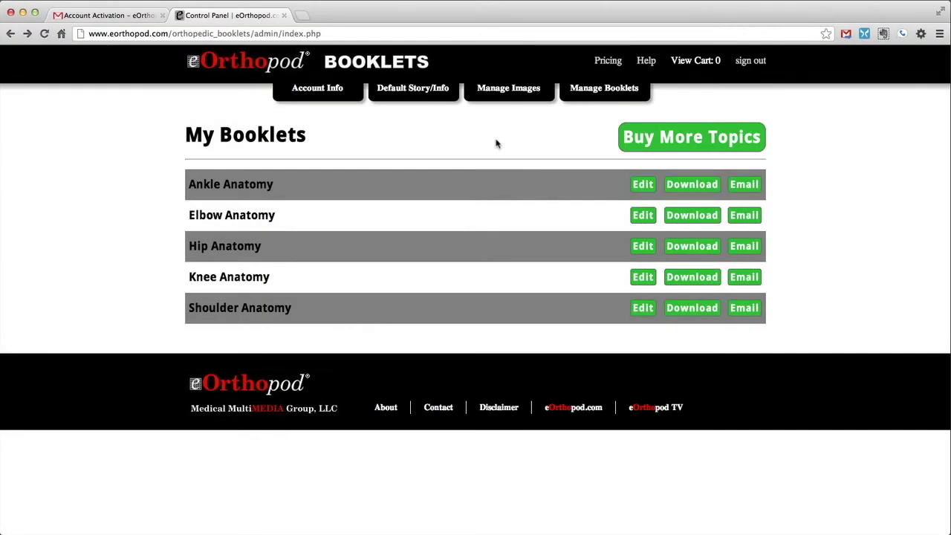
Review the account information form and the default story and information form.
click(315, 90)
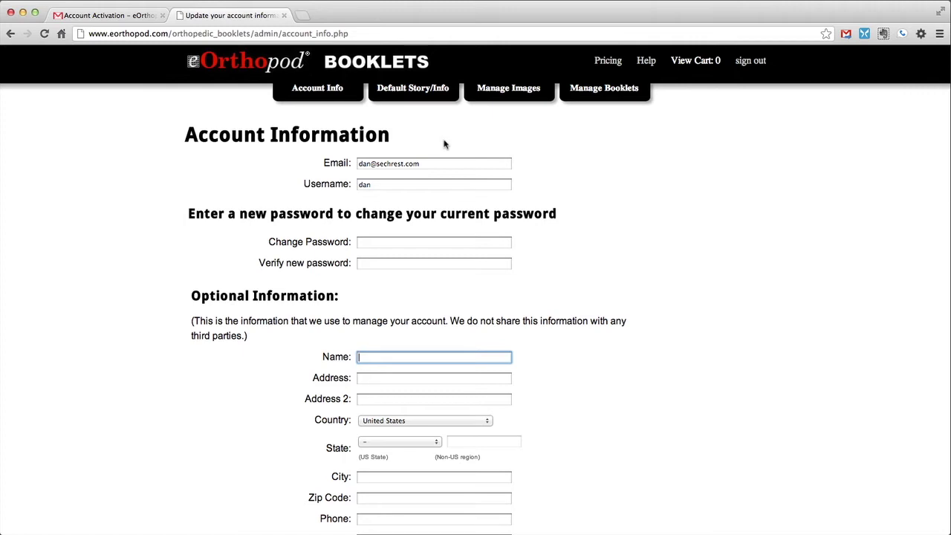
click(420, 90)
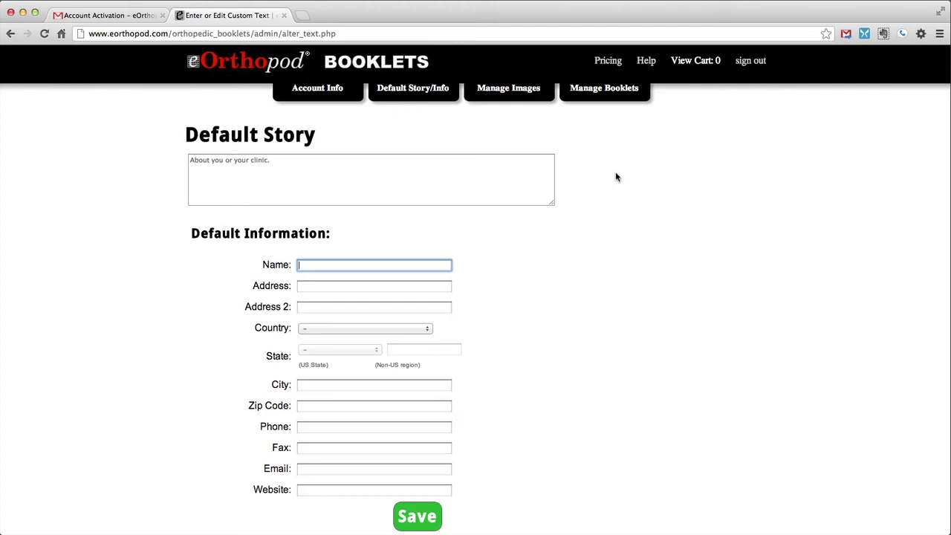
Set RiverCity_Ortho_Image.png as the default image and RiverCity_Ortho_Logo.png as the default logo, and save the defaults.
click(520, 90)
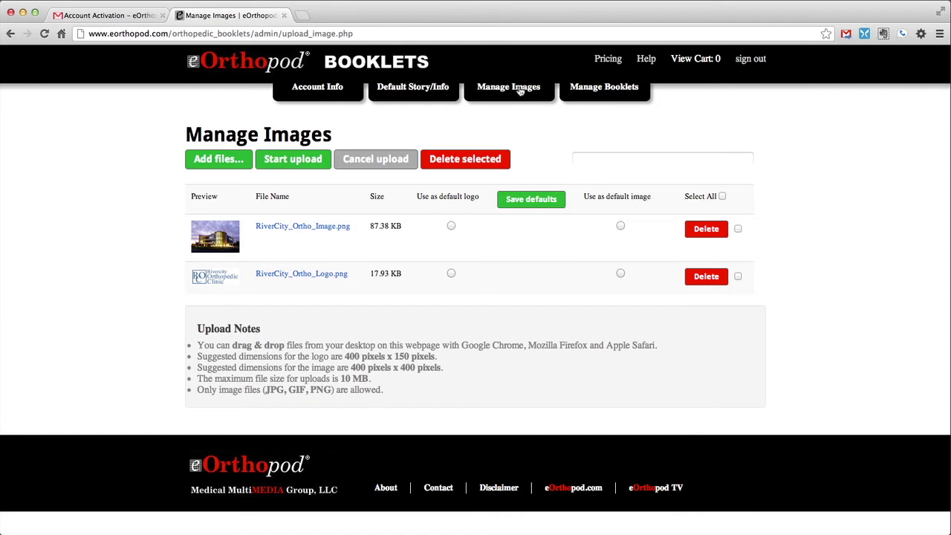
click(620, 227)
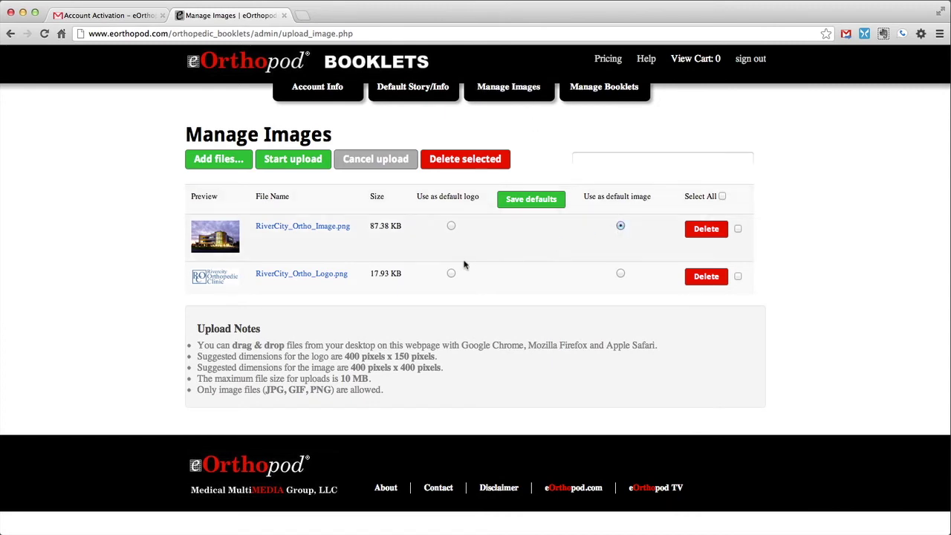
click(451, 273)
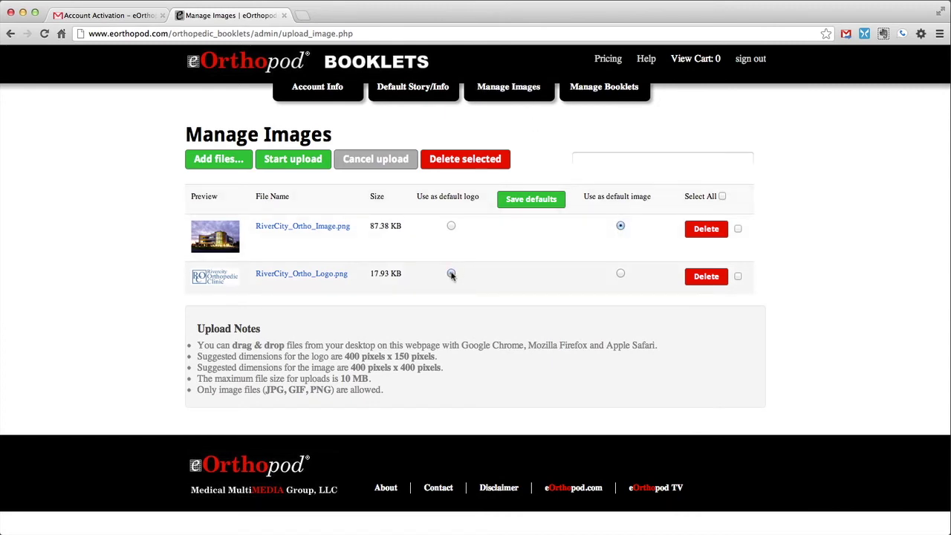
click(539, 202)
Edit the Ankle Anatomy booklet so it uses the default logo, image, story and info, and save it.
click(594, 91)
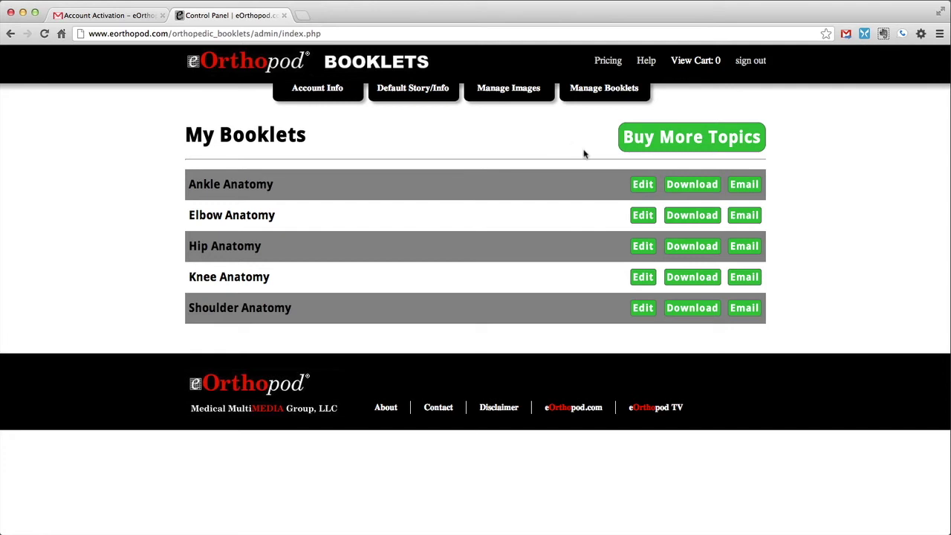
click(648, 187)
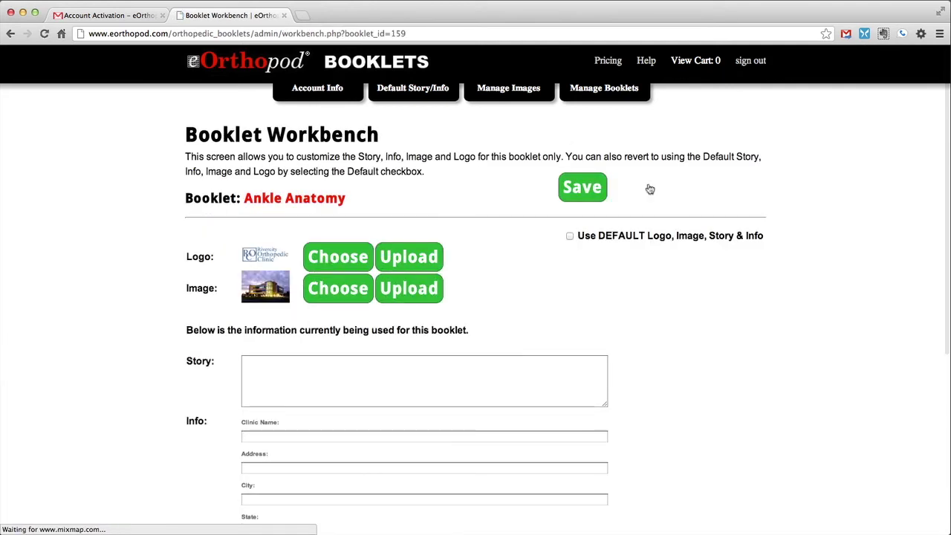
scroll(648, 187, down, 2)
scroll(648, 187, down, 5)
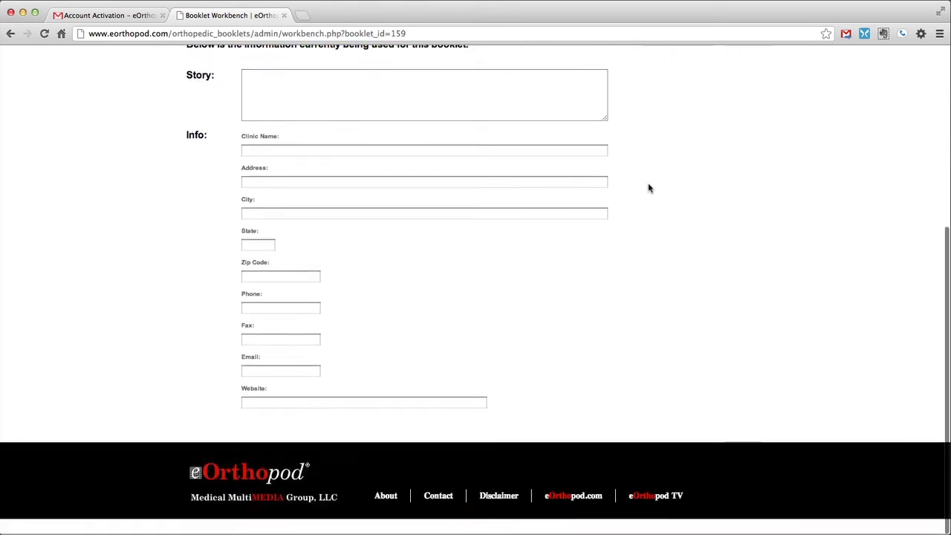
scroll(648, 188, up, 5)
scroll(648, 188, up, 4)
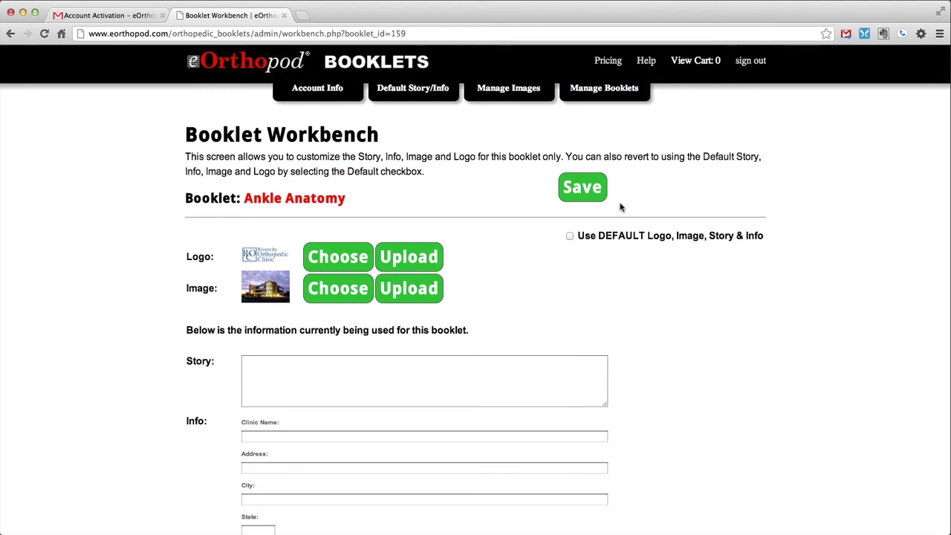
click(569, 236)
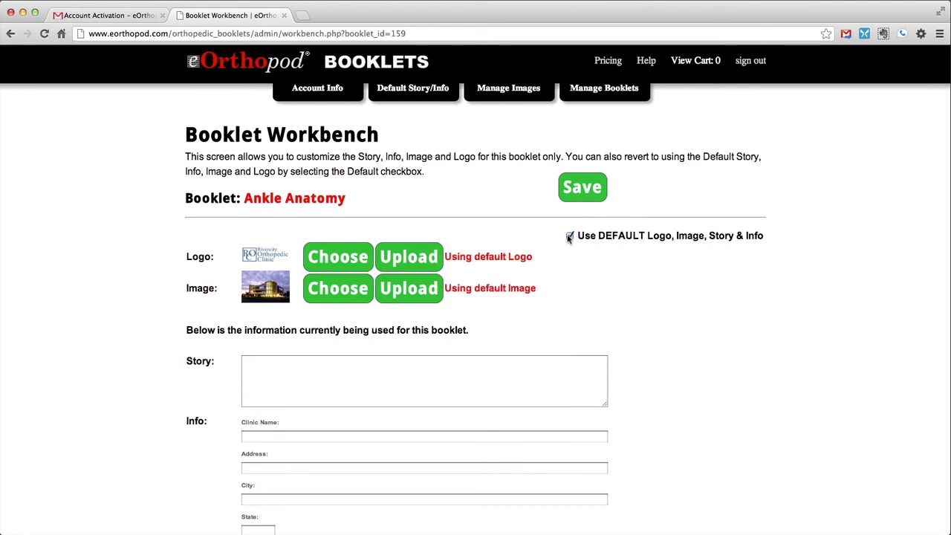
click(581, 189)
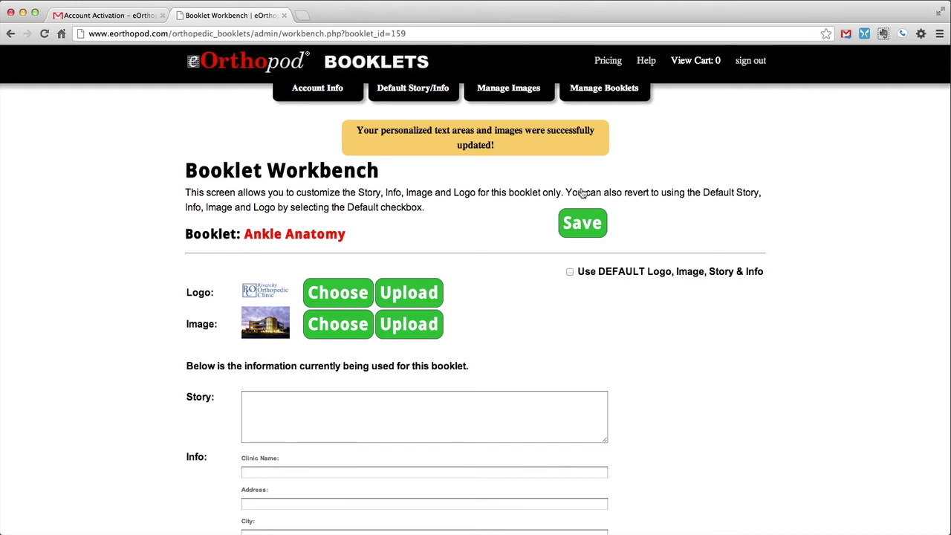
Preview the first four pages of the Ankle Arthritis booklet among the topics for purchase and add it to the cart.
click(587, 89)
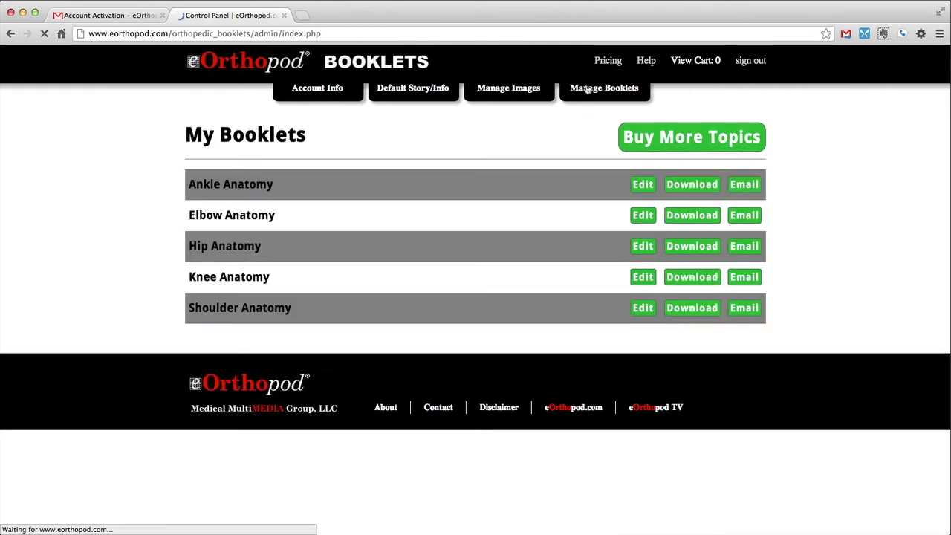
click(680, 141)
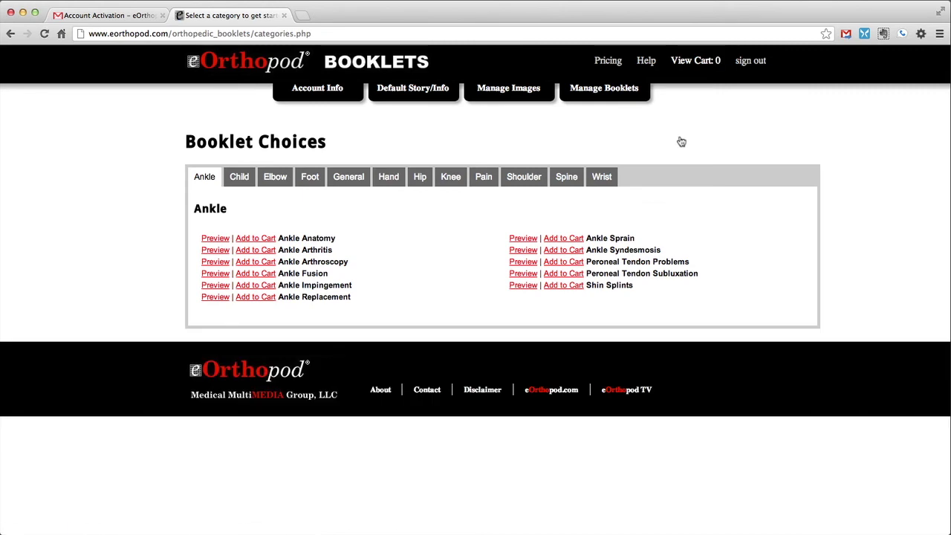
click(213, 253)
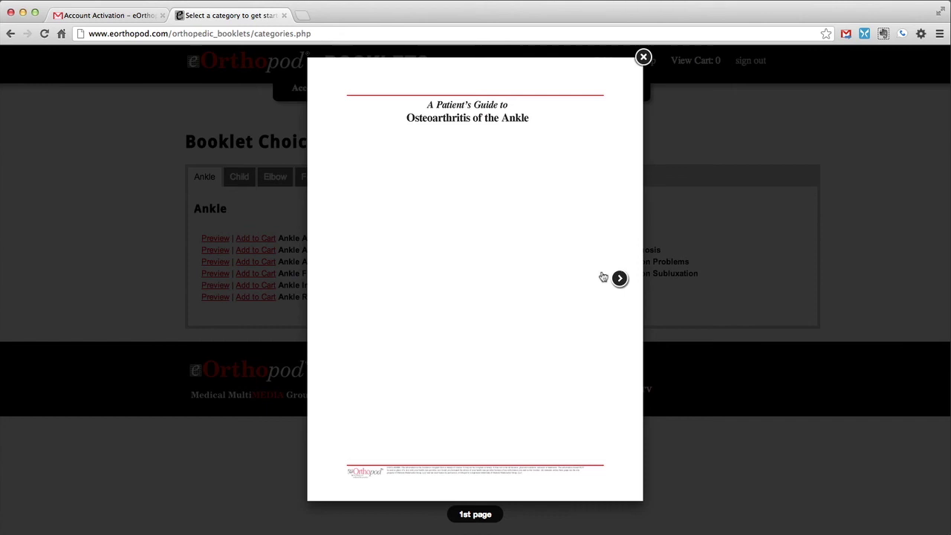
click(619, 279)
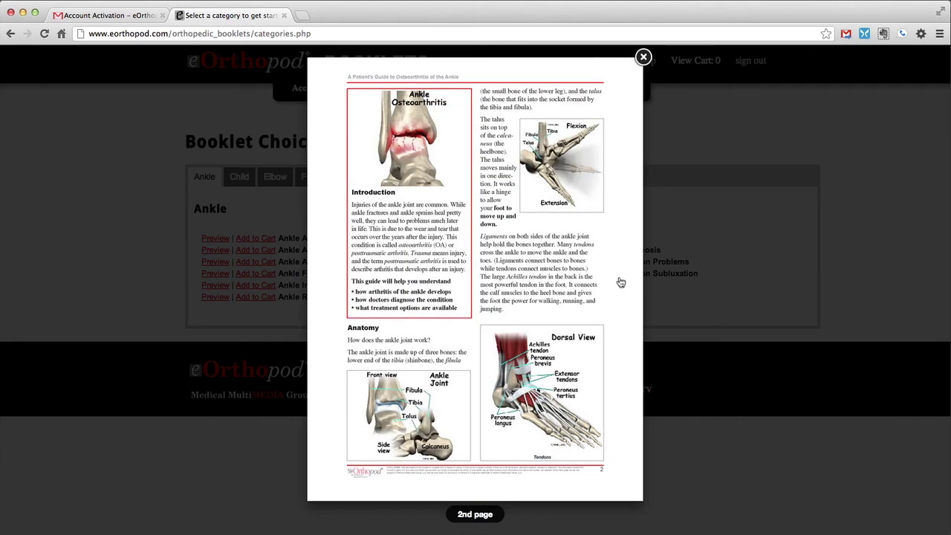
click(620, 280)
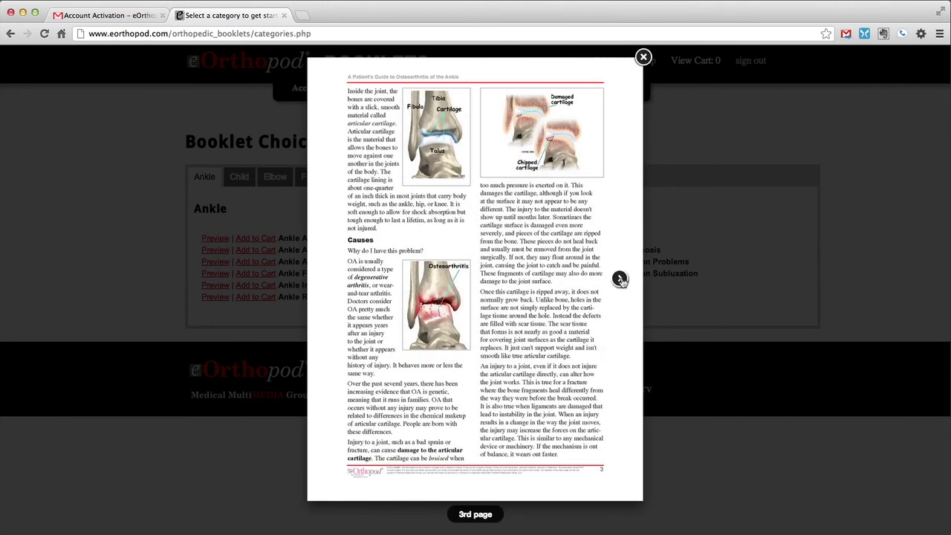
click(620, 280)
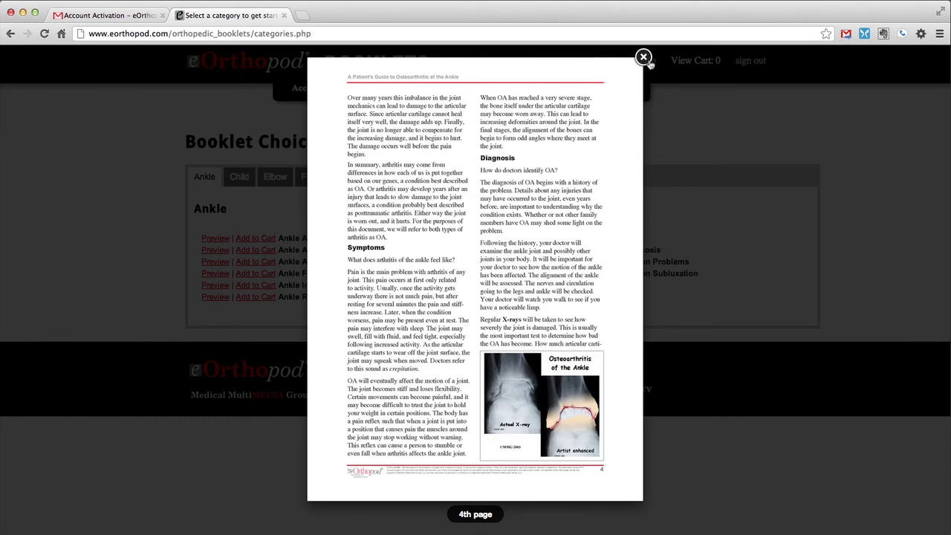
click(644, 58)
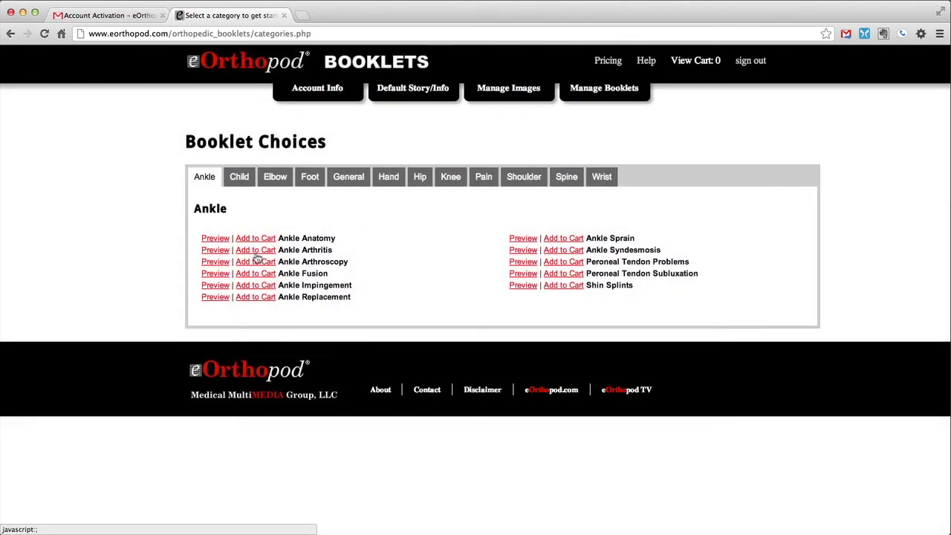
click(252, 252)
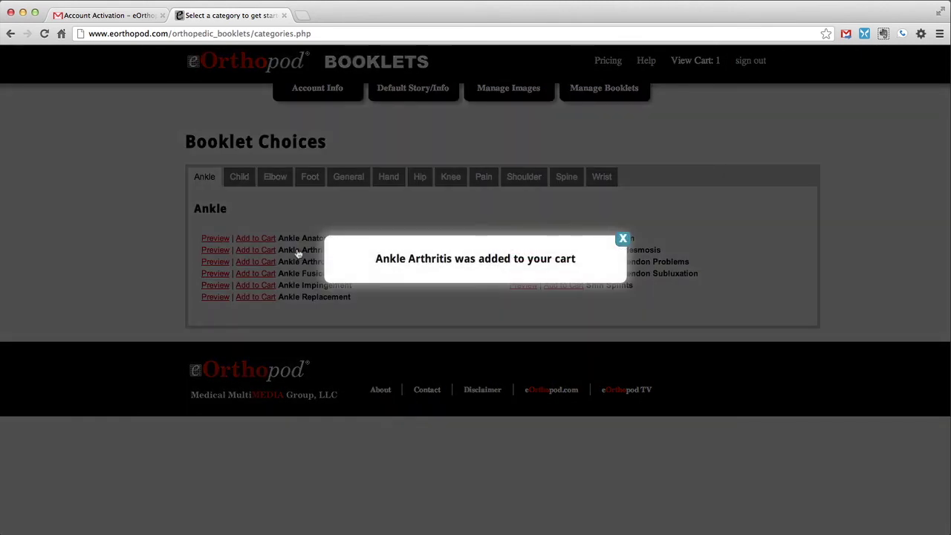
click(623, 239)
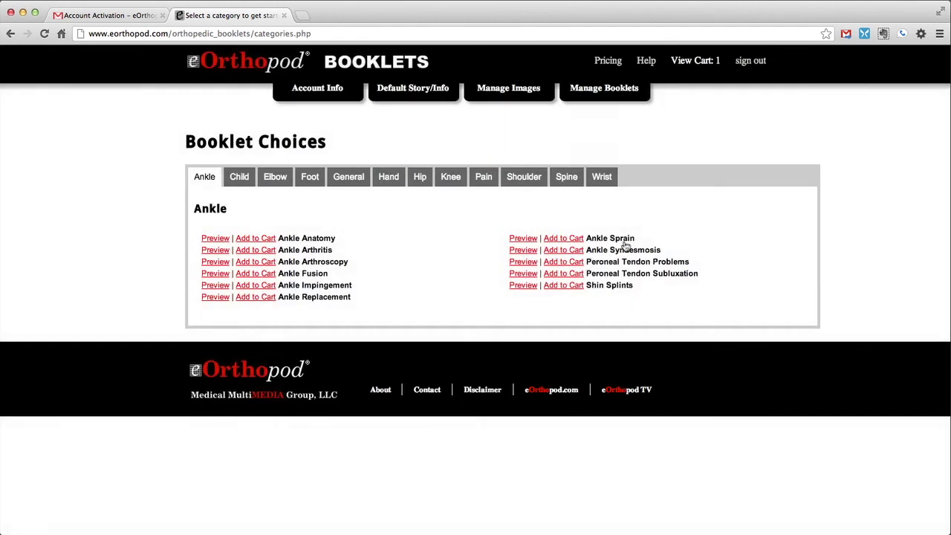
Return to the My Booklets library and sign out of the account.
click(616, 93)
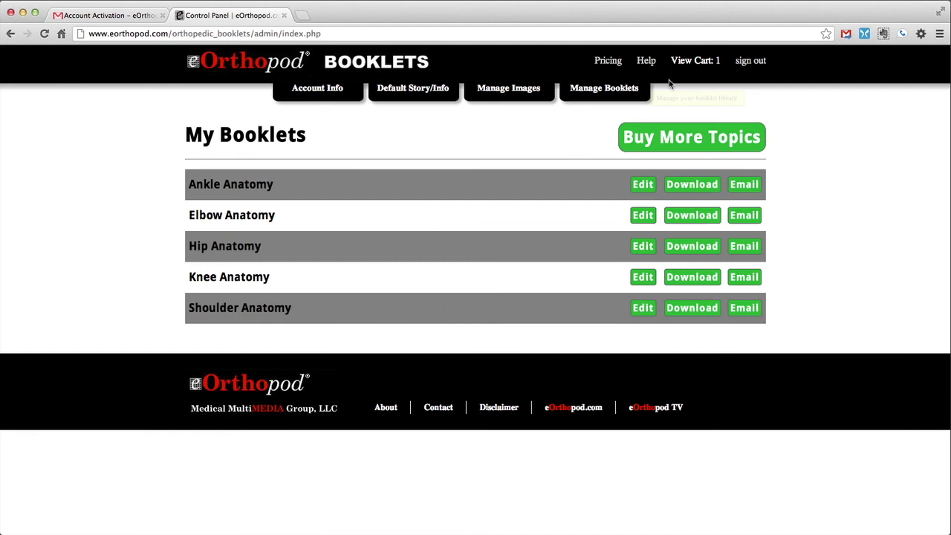
click(749, 62)
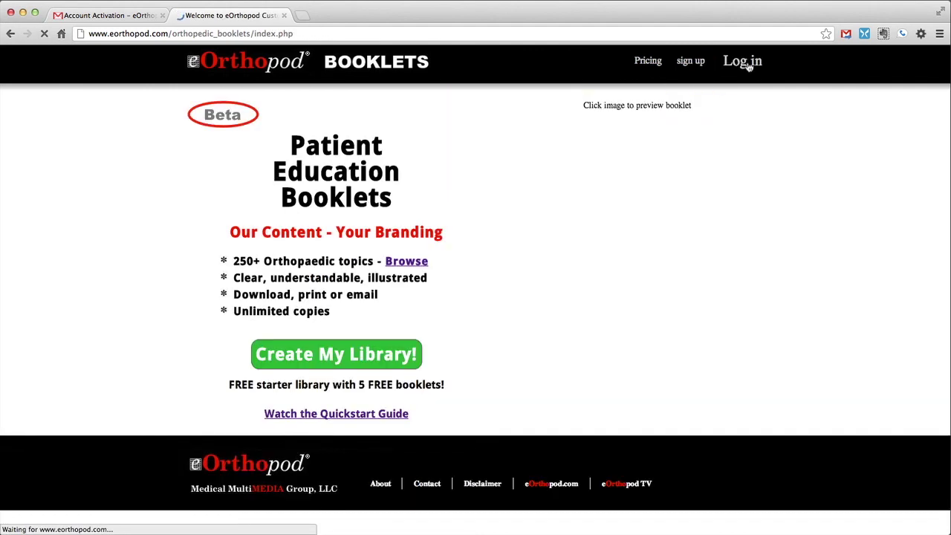